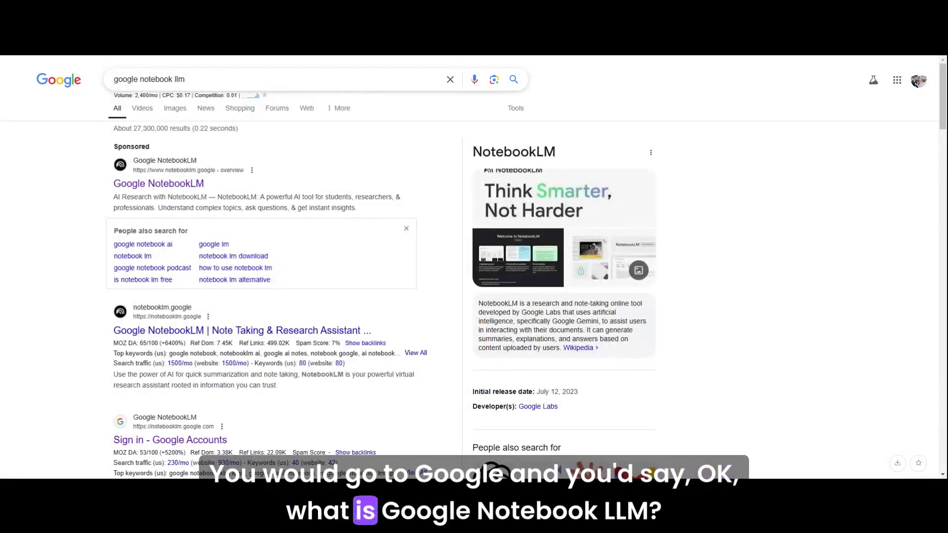
Search Google for 'google notebook llm' and open the sponsored Google NotebookLM link.
{"action": "left_click", "coordinate": [186, 79]}
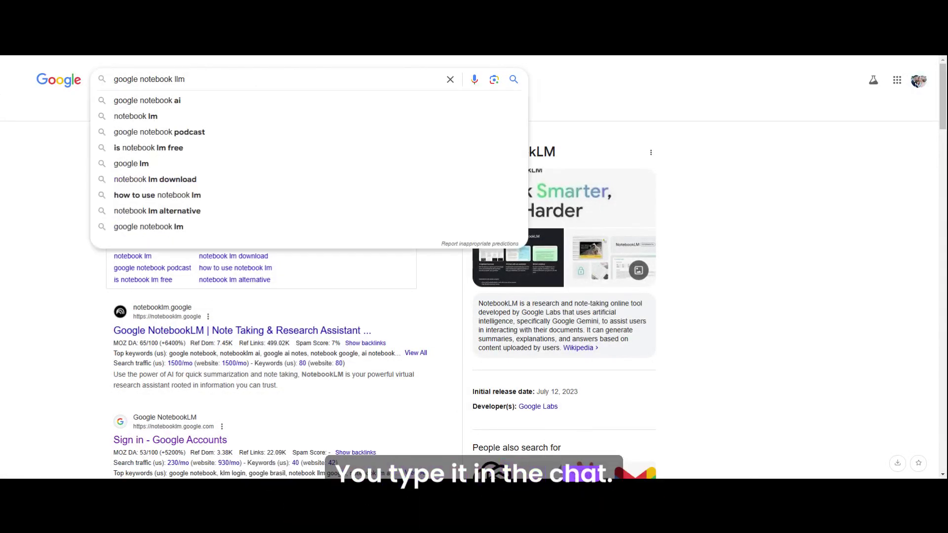
{"action": "key", "text": "Return"}
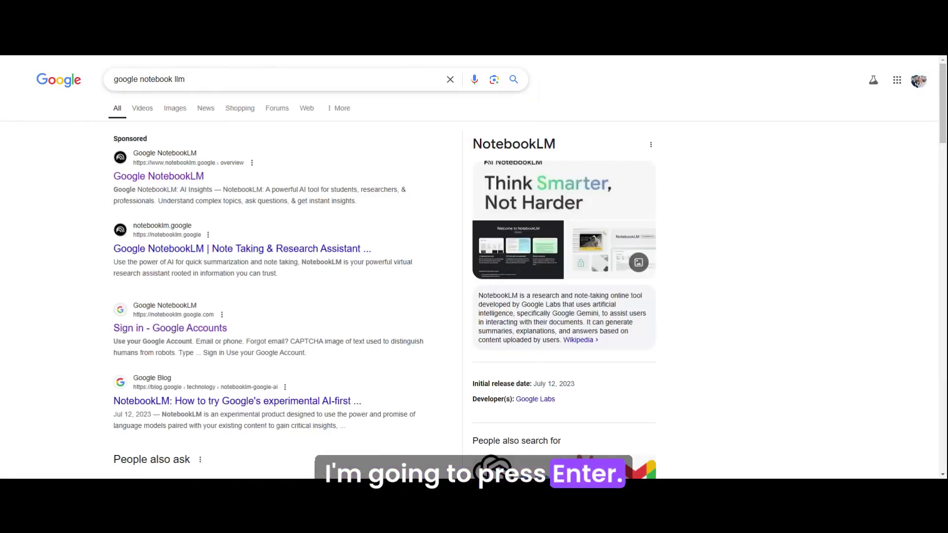
{"action": "left_click", "coordinate": [186, 175]}
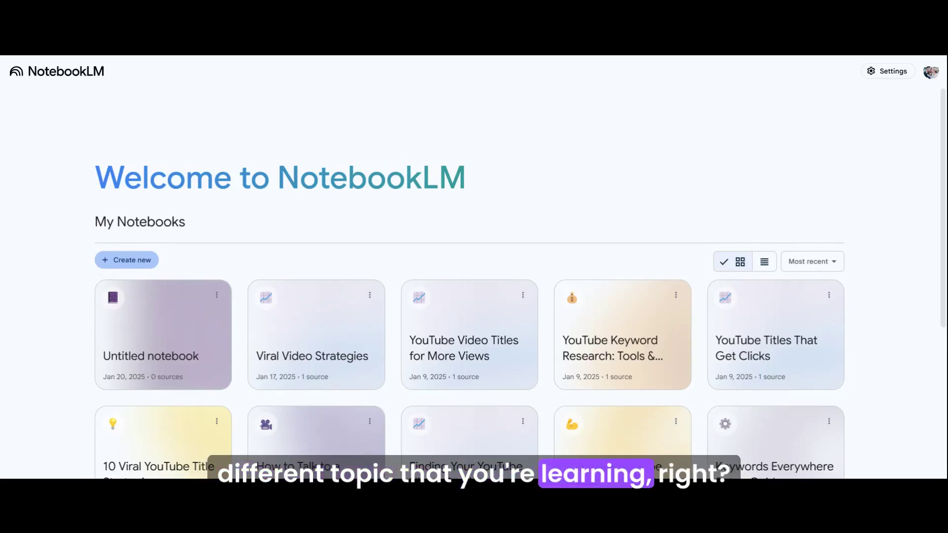
Create a new empty notebook from the My Notebooks list.
{"action": "left_click", "coordinate": [139, 261]}
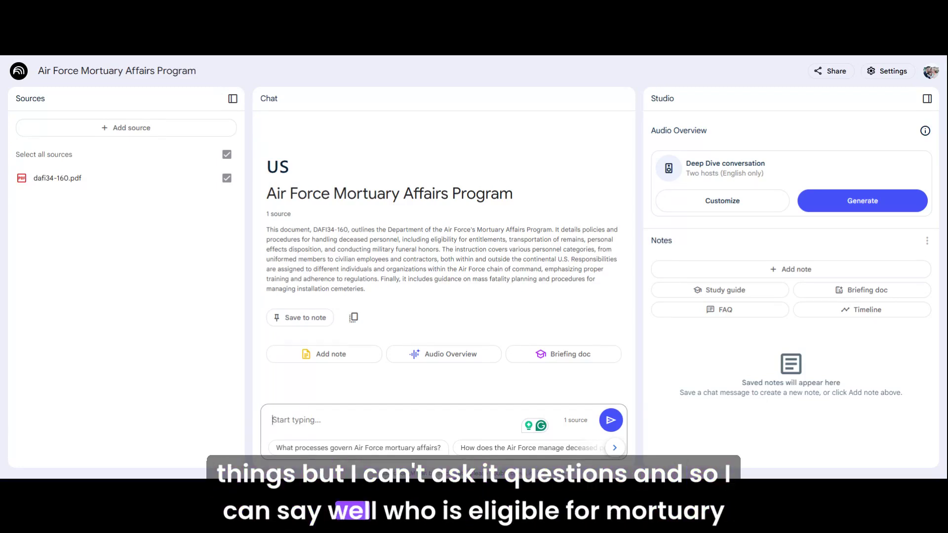
Ask 'Who is eligible for mortuary services?' and read back through the cited answer.
{"action": "type", "text": "Who is eligible for m"}
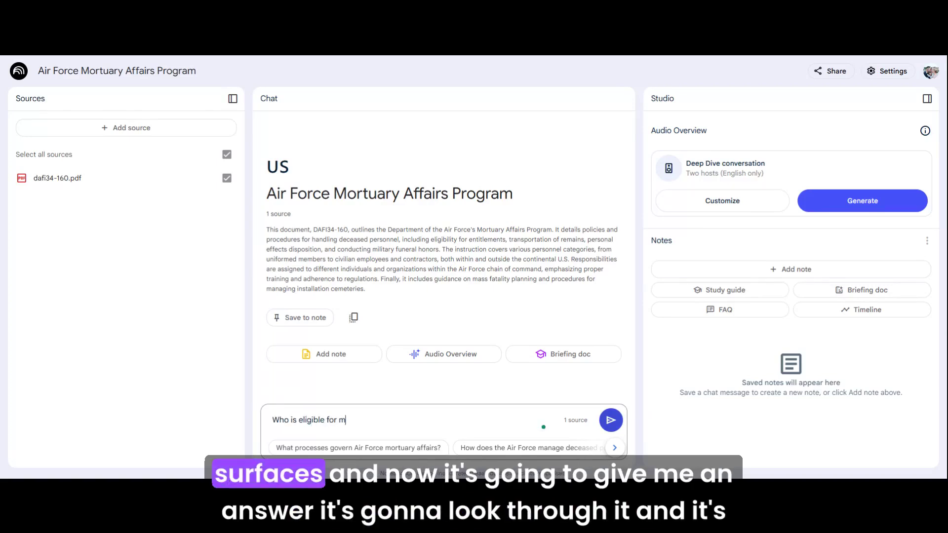
{"action": "type", "text": "ortuary servi"}
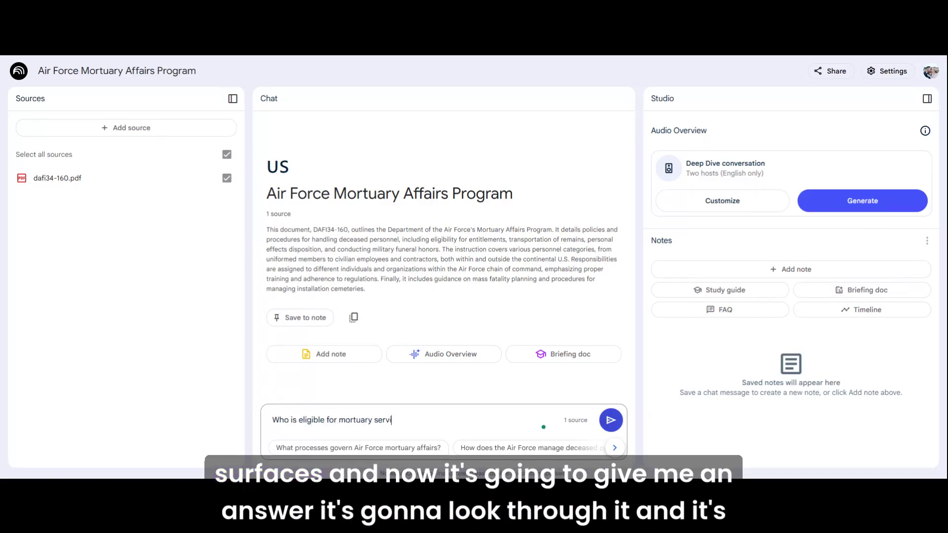
{"action": "key", "text": "Return"}
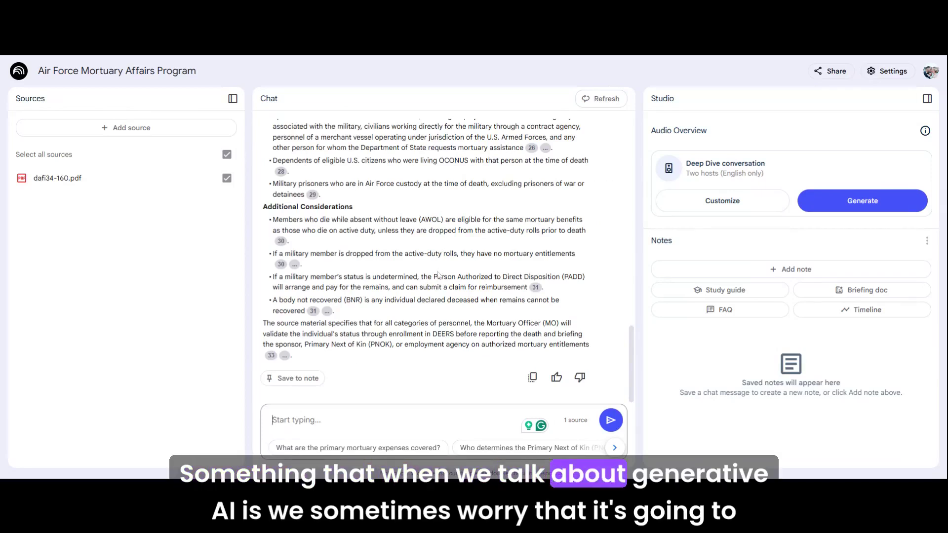
{"action": "scroll", "coordinate": [441, 245], "scroll_direction": "up", "scroll_amount": 10}
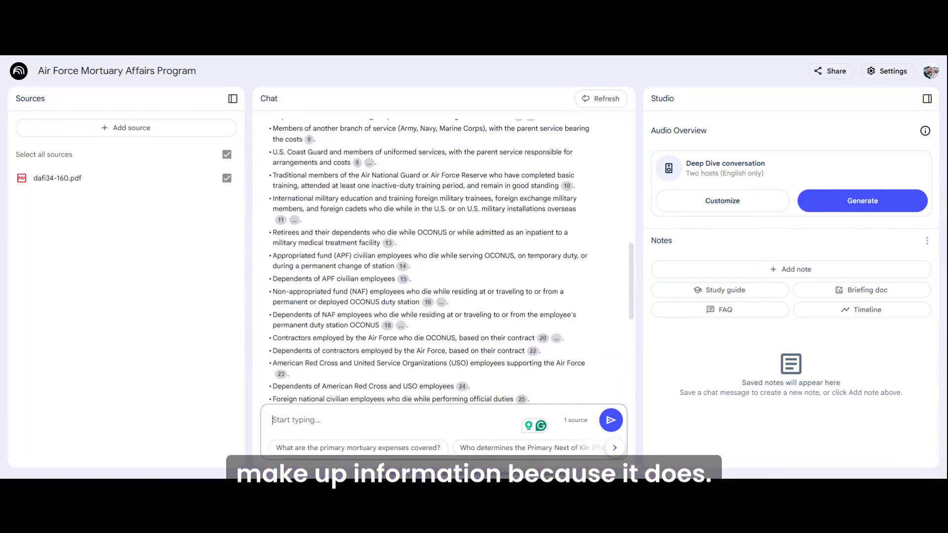
{"action": "scroll", "coordinate": [441, 271], "scroll_direction": "up", "scroll_amount": 1}
{"action": "scroll", "coordinate": [441, 271], "scroll_direction": "up", "scroll_amount": 5}
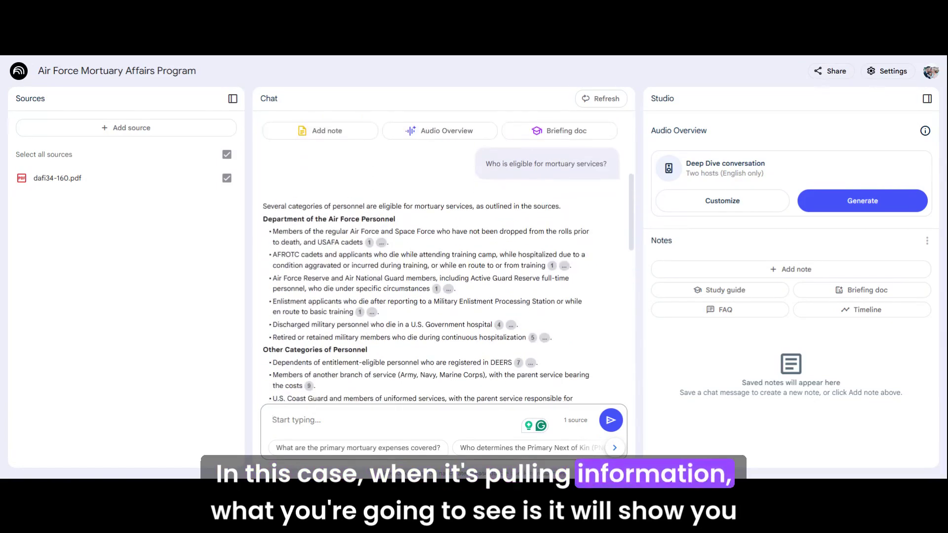
{"action": "mouse_move", "coordinate": [371, 248]}
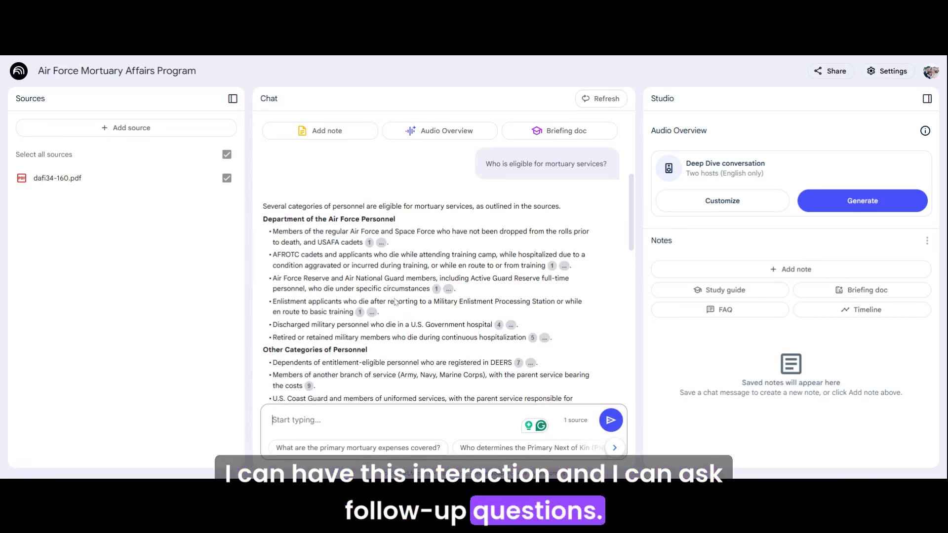
Ask the suggested question 'What are the primary mortuary expenses covered?'.
{"action": "left_click", "coordinate": [377, 454]}
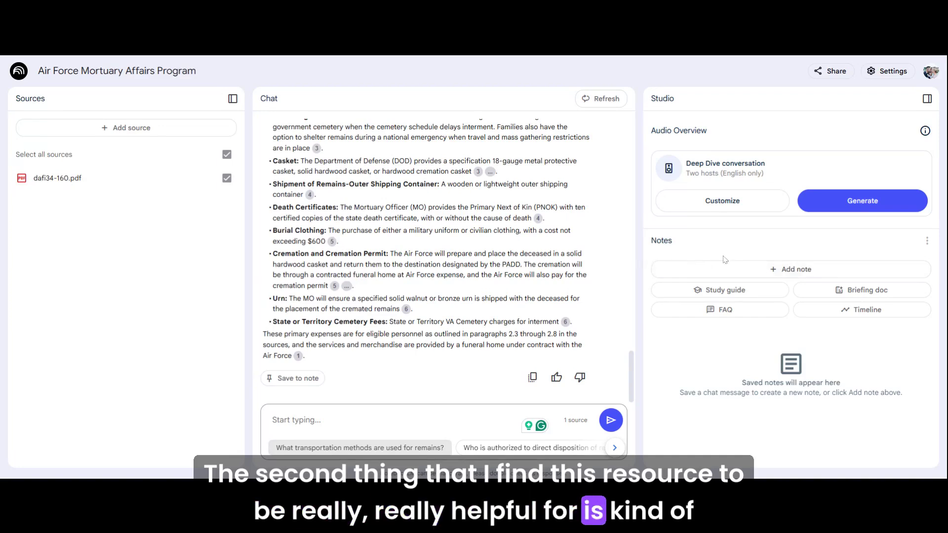
Generate a Study guide note with a 10-question quiz and answer key, then skim it.
{"action": "left_click", "coordinate": [735, 293]}
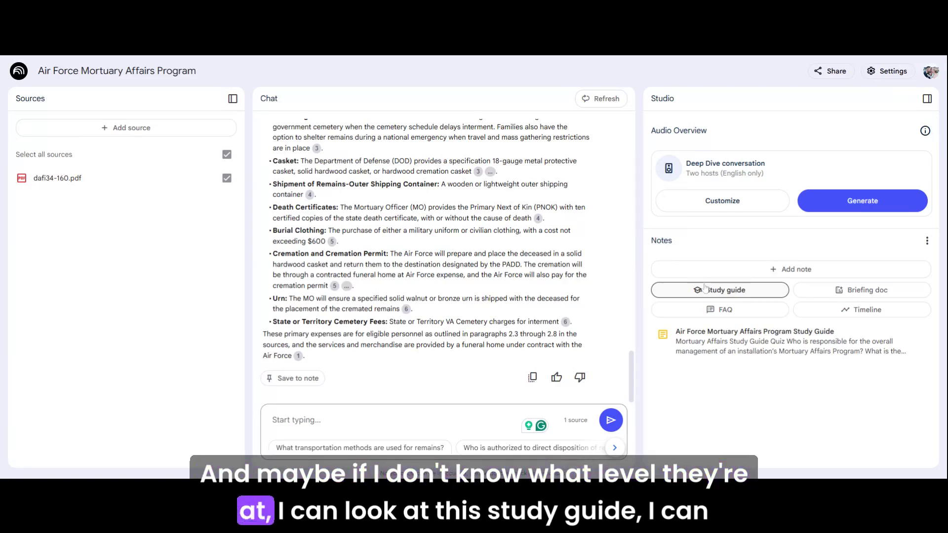
{"action": "left_click", "coordinate": [762, 344]}
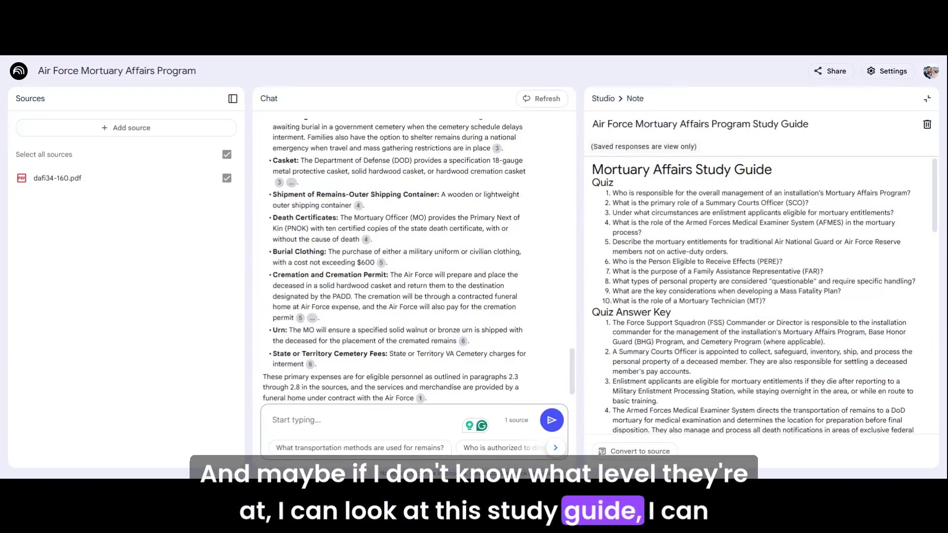
{"action": "scroll", "coordinate": [760, 296], "scroll_direction": "down", "scroll_amount": 4}
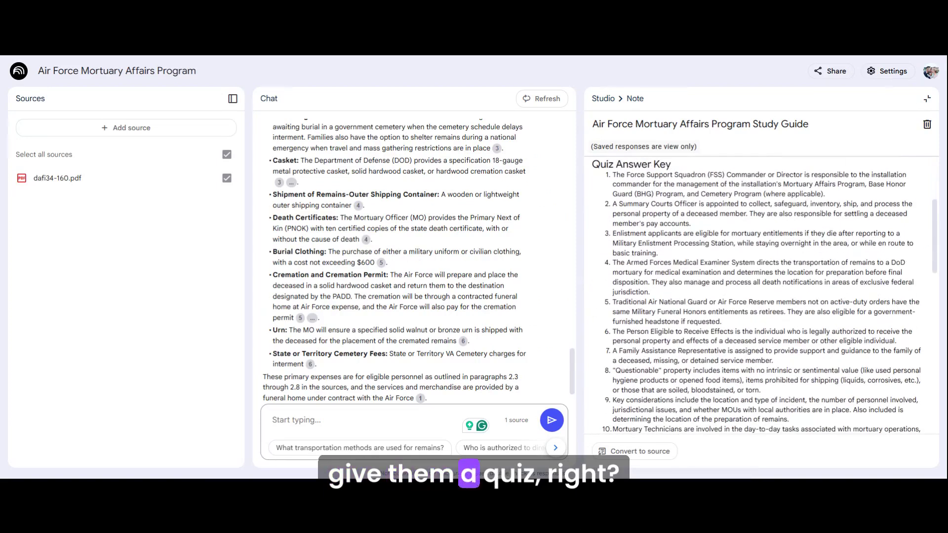
{"action": "scroll", "coordinate": [760, 296], "scroll_direction": "up", "scroll_amount": 4}
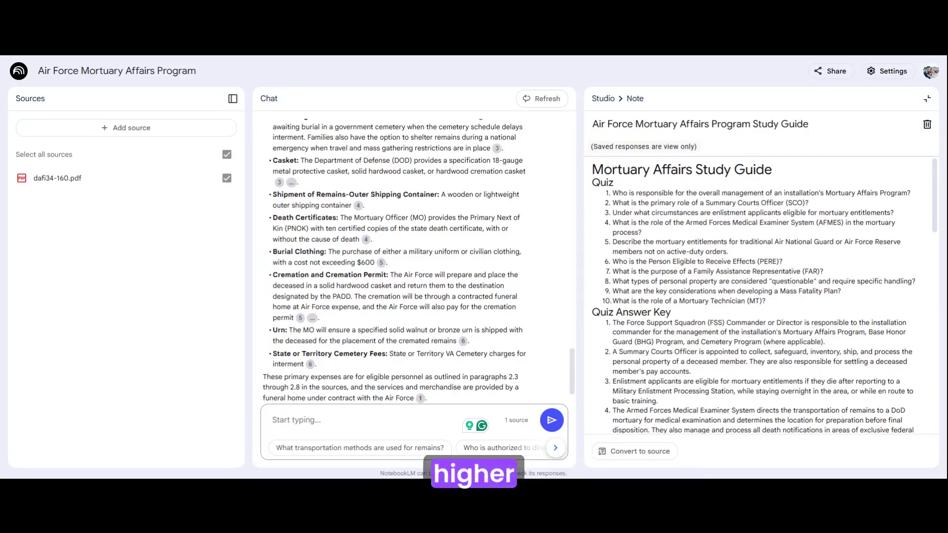
Close the Study Guide note to return to the notebook overview.
{"action": "left_click", "coordinate": [605, 101]}
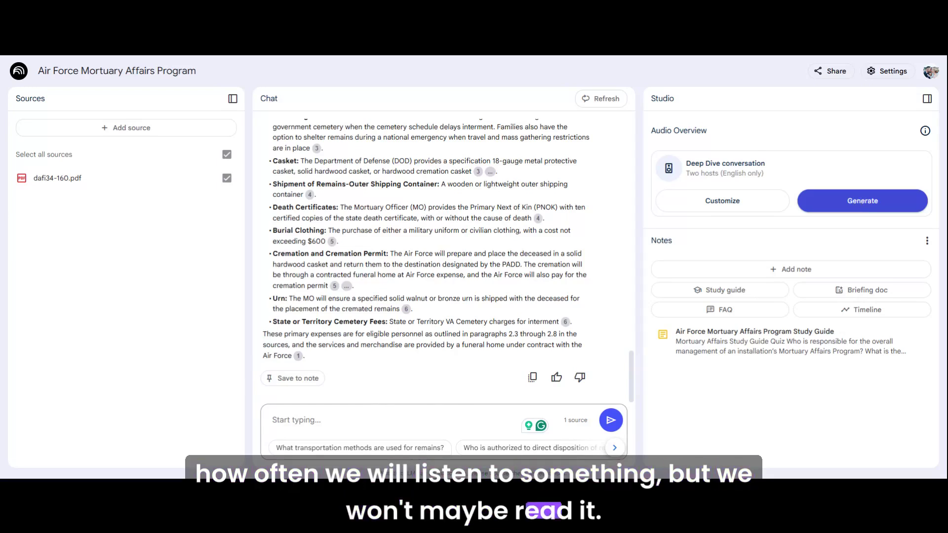
Generate an Audio Overview customized to teach new military members the basics.
{"action": "left_click", "coordinate": [720, 206]}
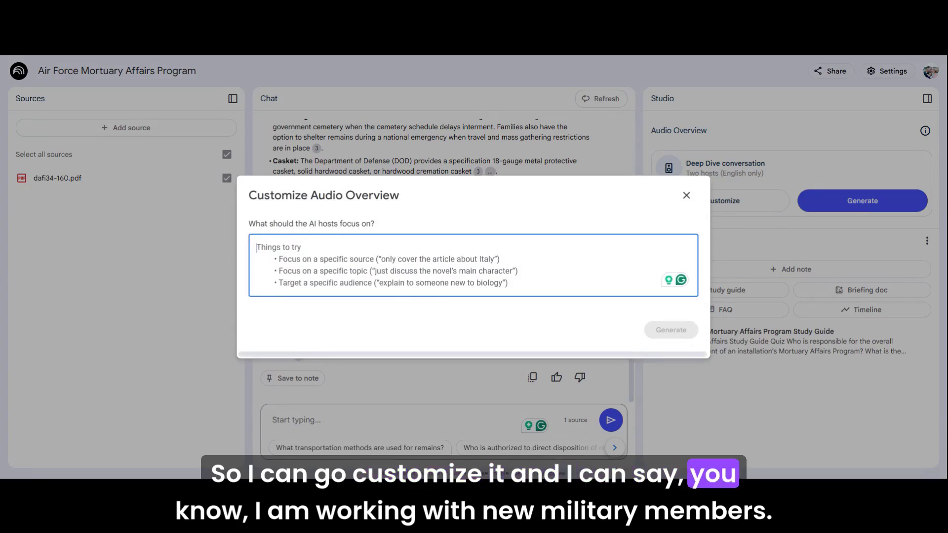
{"action": "type", "text": "I am working with new military membe"}
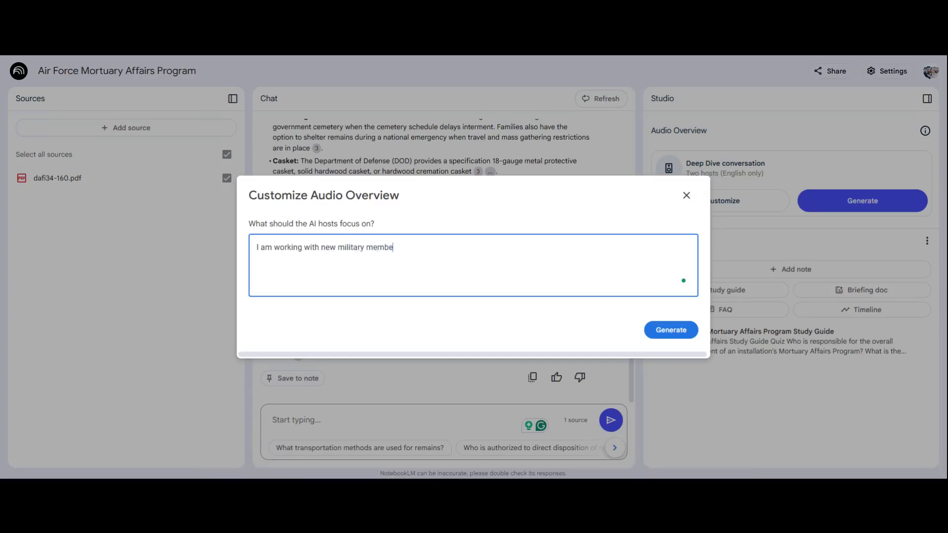
{"action": "type", "text": "rs and I want them t"}
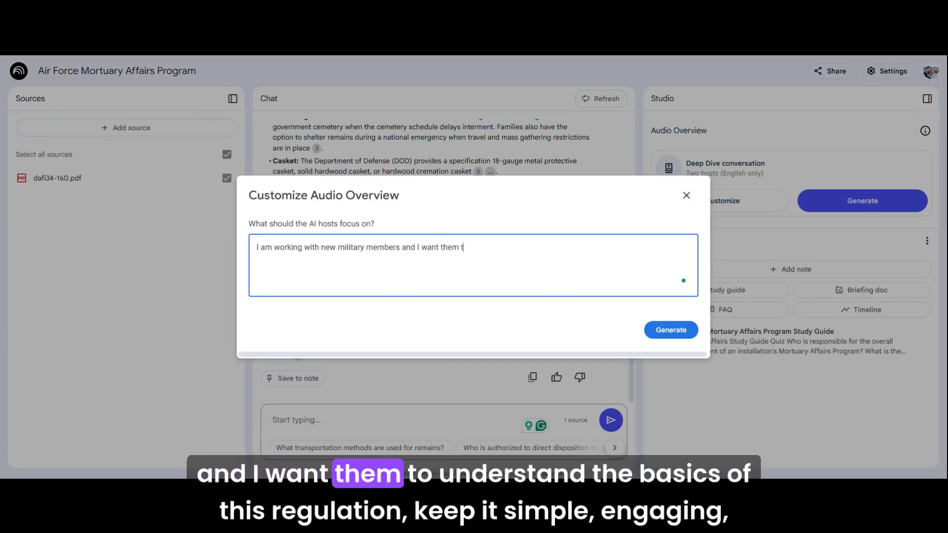
{"action": "type", "text": "o understand the "}
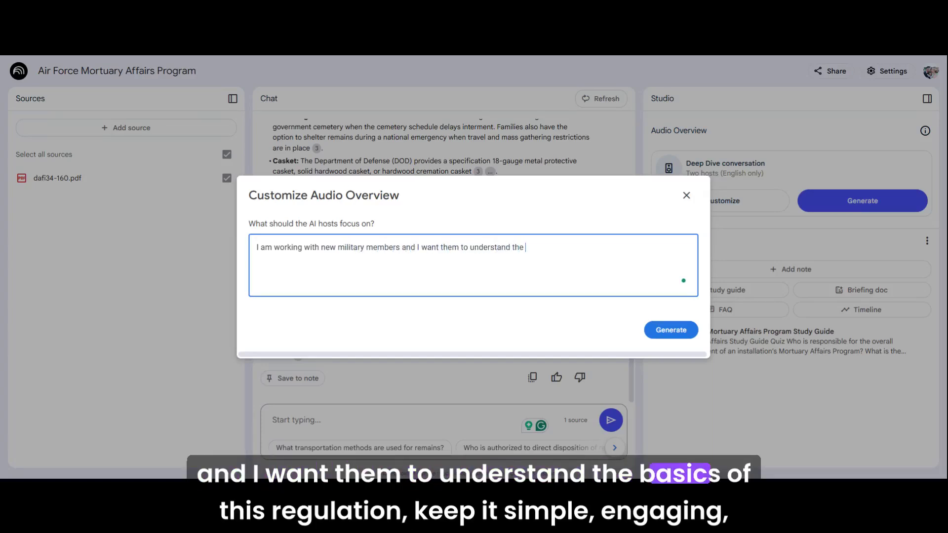
{"action": "type", "text": "basics of this"}
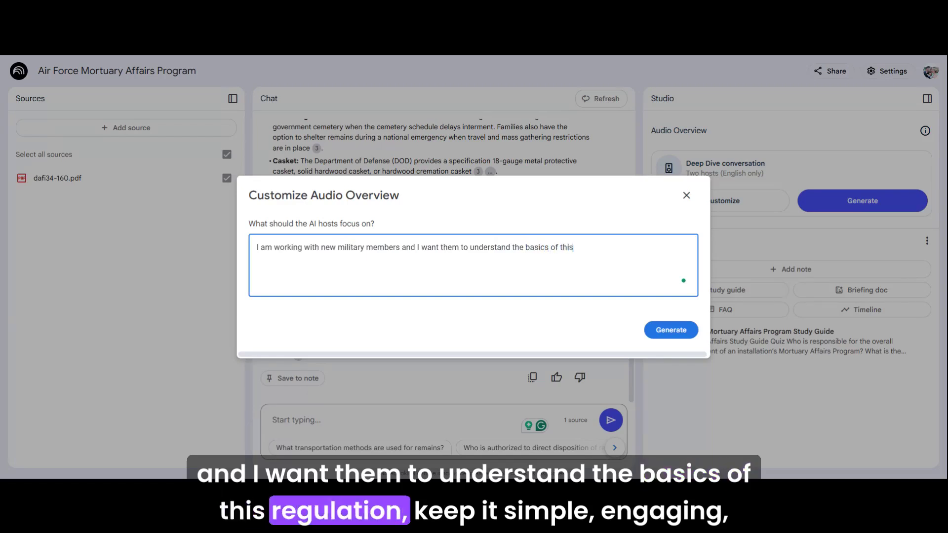
{"action": "type", "text": " regulation"}
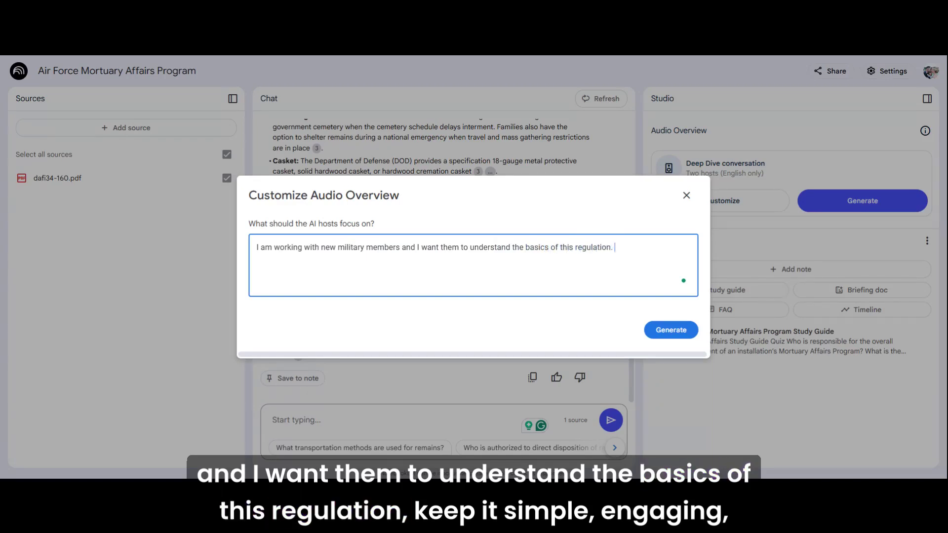
{"action": "type", "text": ". Keep it simple, engaging and"}
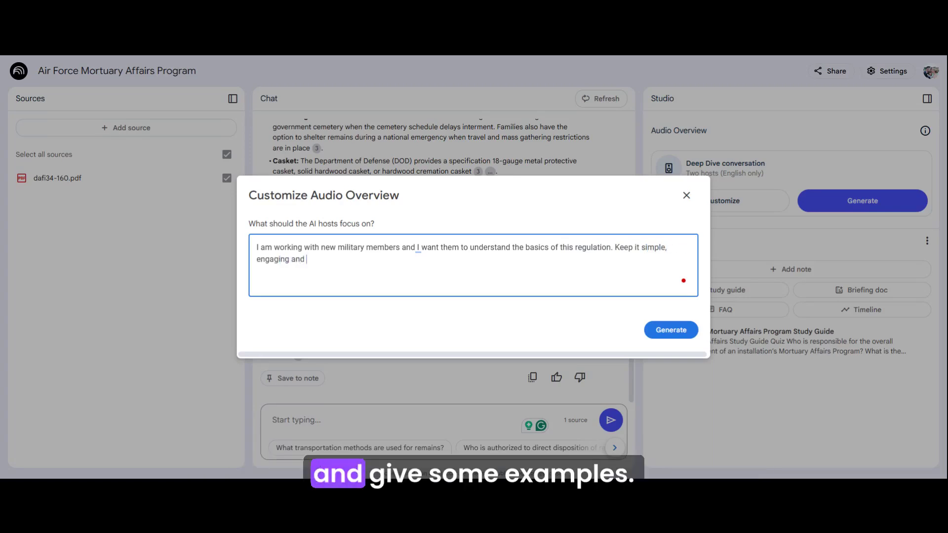
{"action": "type", "text": " give some examples."}
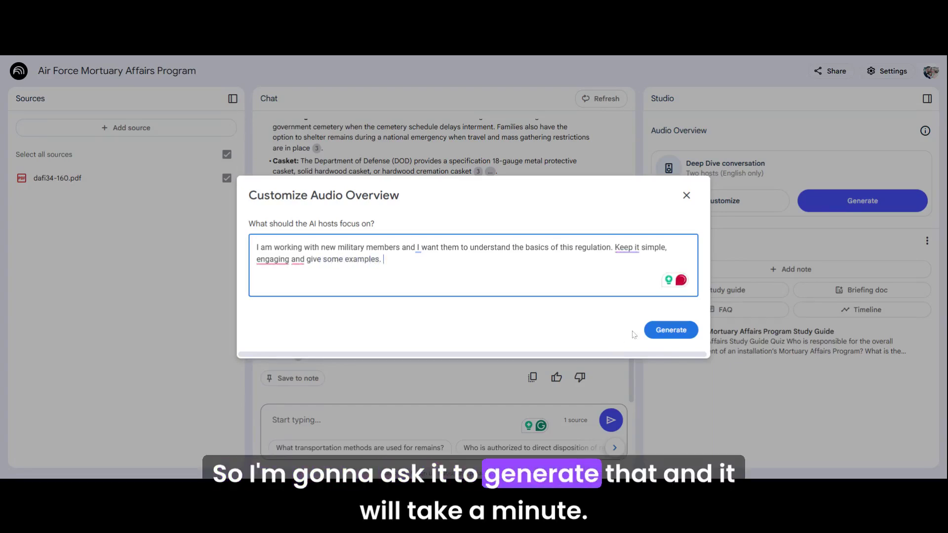
{"action": "left_click", "coordinate": [668, 329]}
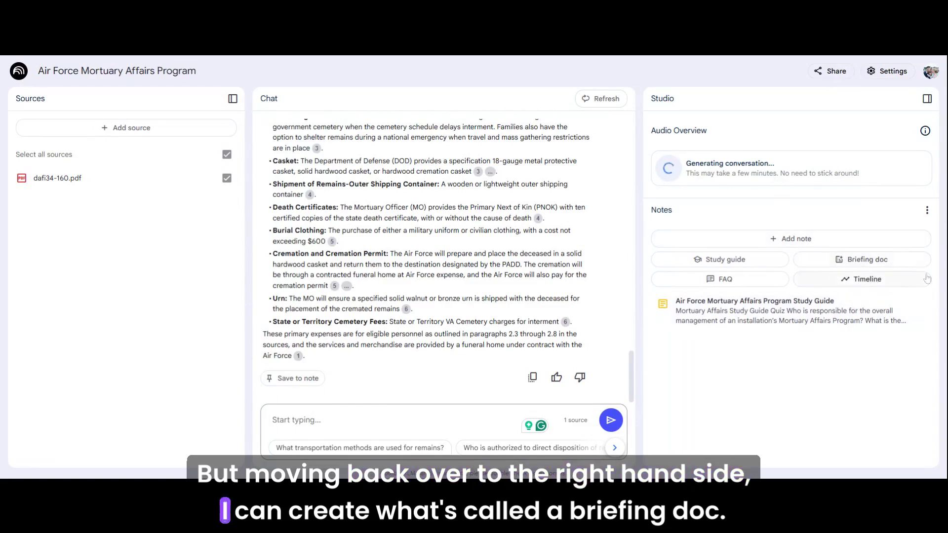
Generate a Briefing doc note titled 'Air Force Mortuary Affairs Program Summary'.
{"action": "left_click", "coordinate": [880, 265]}
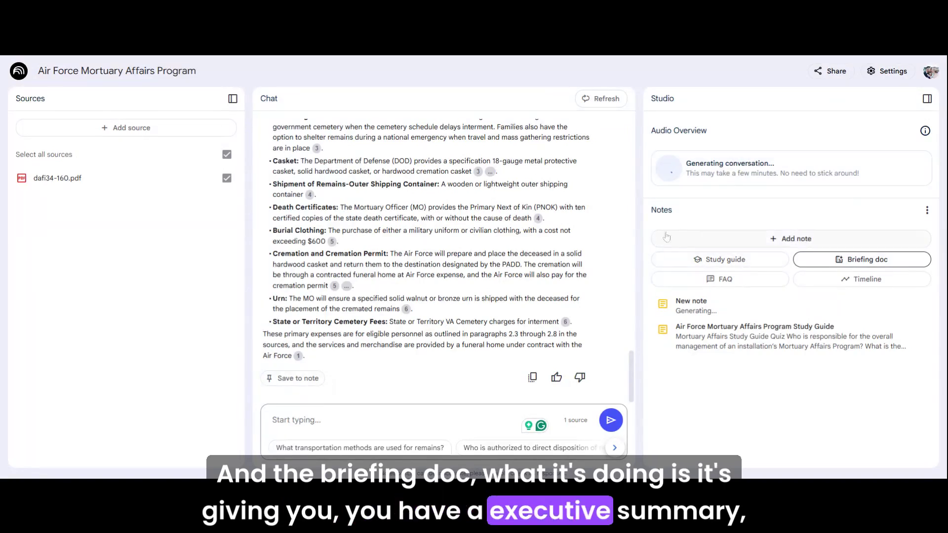
{"action": "left_click_drag", "start_coordinate": [630, 374], "coordinate": [628, 282]}
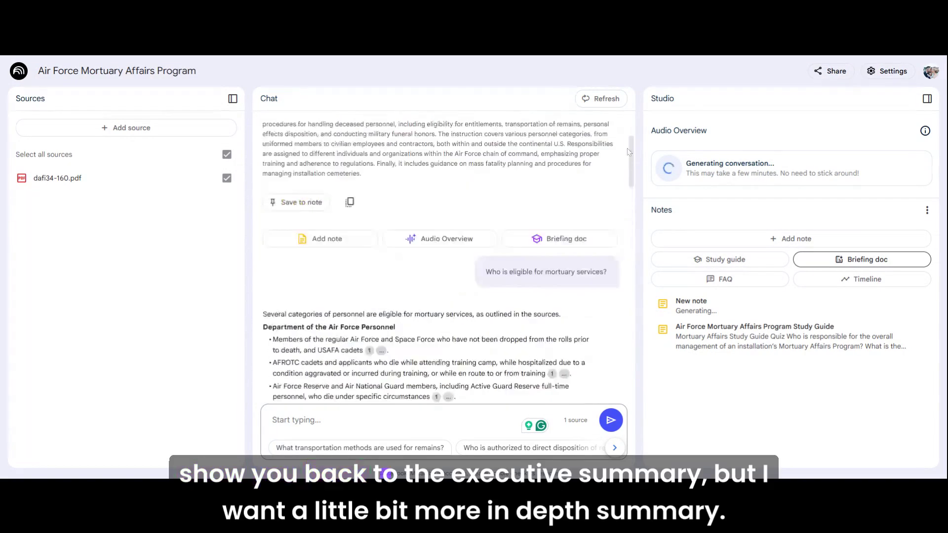
{"action": "scroll", "coordinate": [629, 152], "scroll_direction": "up", "scroll_amount": 3}
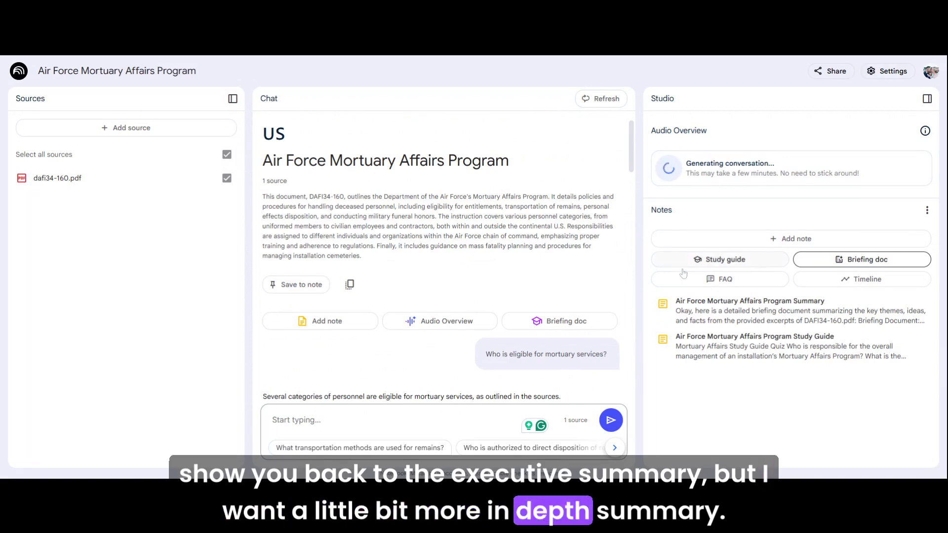
Read through the Summary note's core themes, key facts, important quotes and conclusion.
{"action": "left_click", "coordinate": [741, 308]}
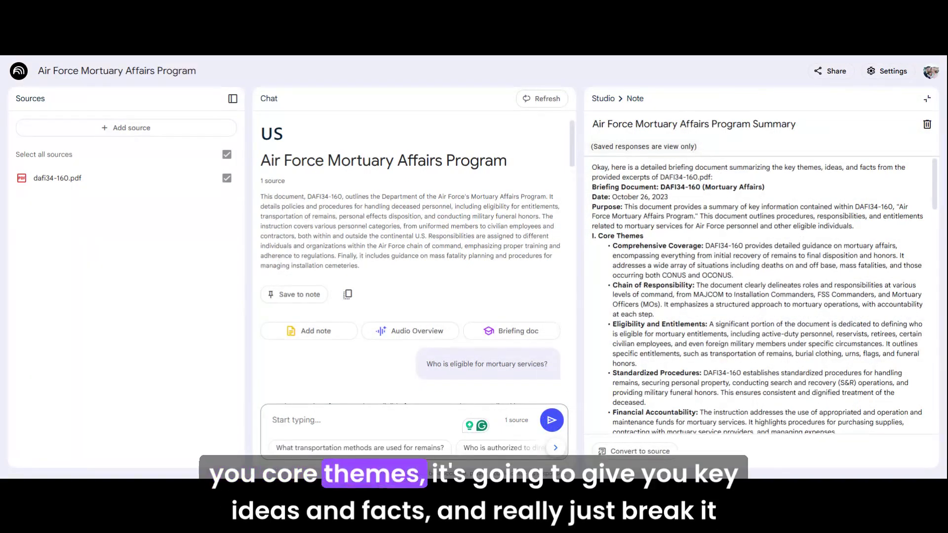
{"action": "scroll", "coordinate": [764, 295], "scroll_direction": "down", "scroll_amount": 1}
{"action": "scroll", "coordinate": [765, 294], "scroll_direction": "down", "scroll_amount": 3}
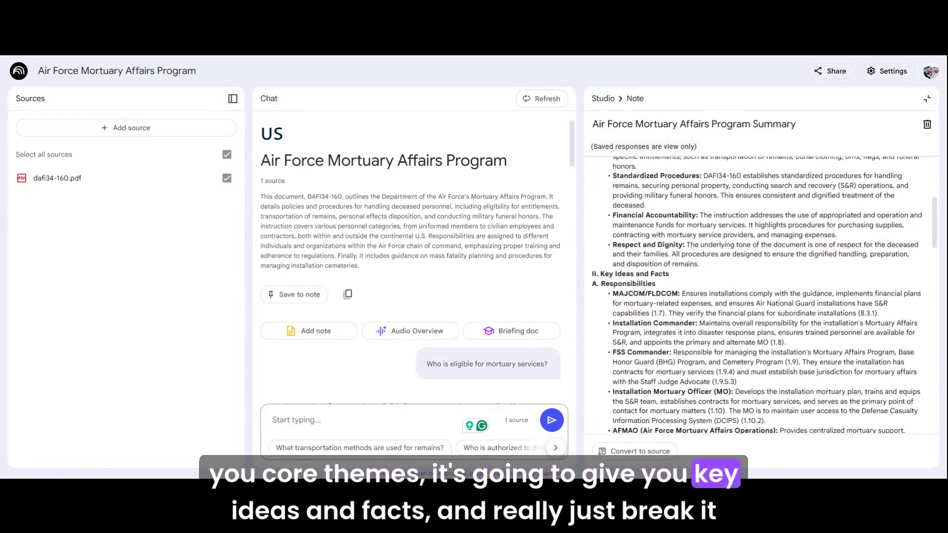
{"action": "scroll", "coordinate": [762, 294], "scroll_direction": "down", "scroll_amount": 6}
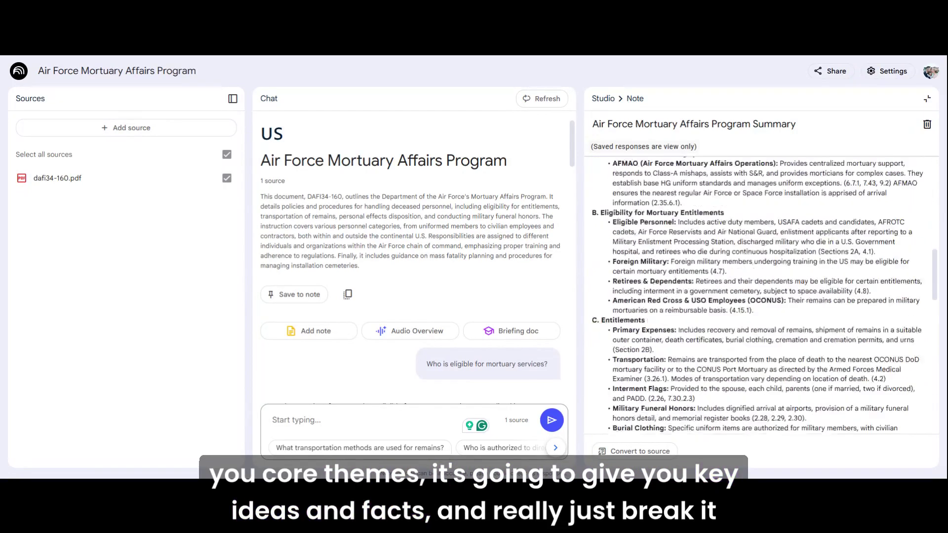
{"action": "scroll", "coordinate": [761, 295], "scroll_direction": "down", "scroll_amount": 9}
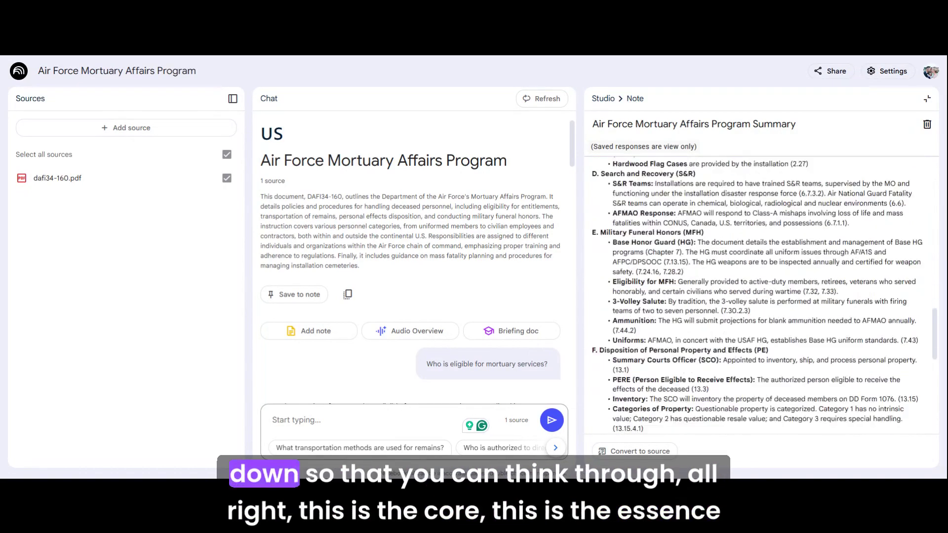
{"action": "scroll", "coordinate": [762, 295], "scroll_direction": "down", "scroll_amount": 3}
{"action": "scroll", "coordinate": [762, 295], "scroll_direction": "down", "scroll_amount": 2}
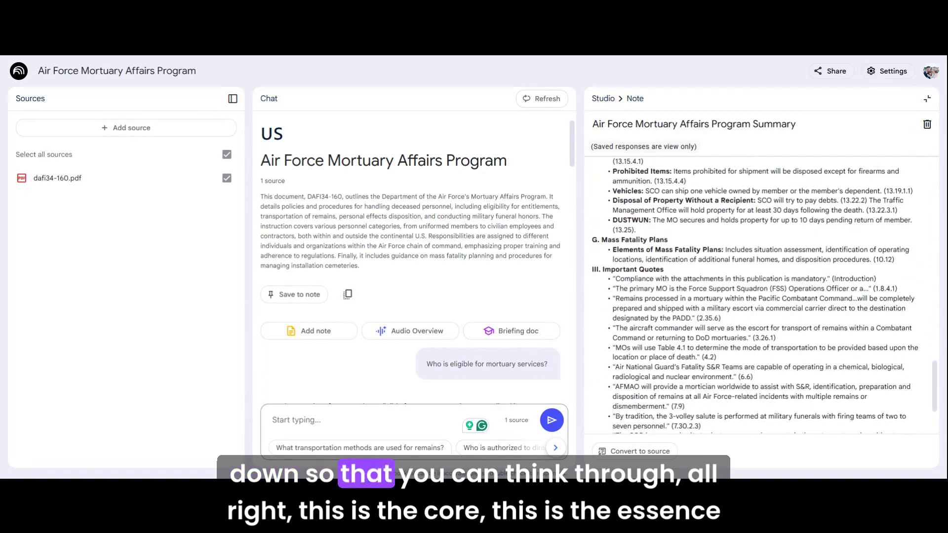
{"action": "scroll", "coordinate": [761, 295], "scroll_direction": "down", "scroll_amount": 1}
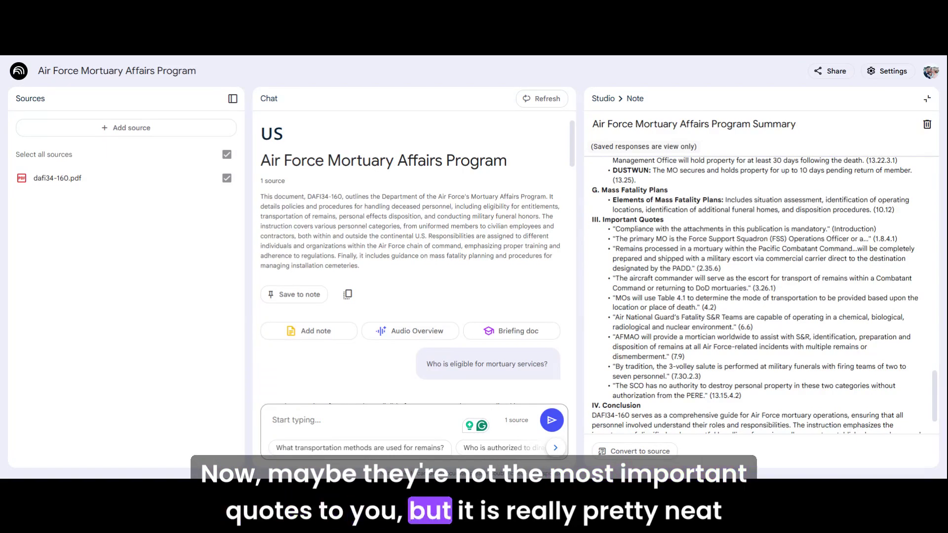
{"action": "scroll", "coordinate": [761, 297], "scroll_direction": "down", "scroll_amount": 2}
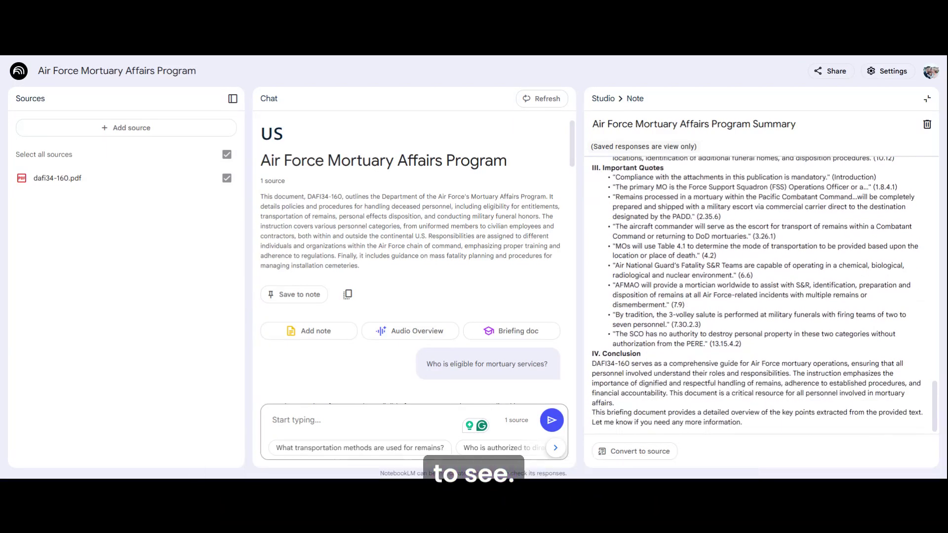
{"action": "scroll", "coordinate": [760, 297], "scroll_direction": "up", "scroll_amount": 10}
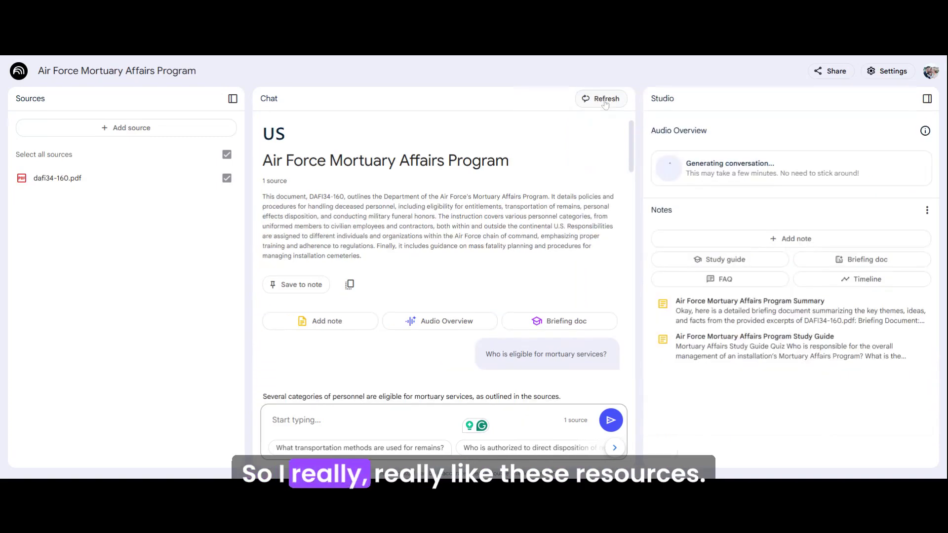
Close the Summary note and generate an 'Air Force Mortuary Affairs FAQs' note.
{"action": "left_click", "coordinate": [603, 101]}
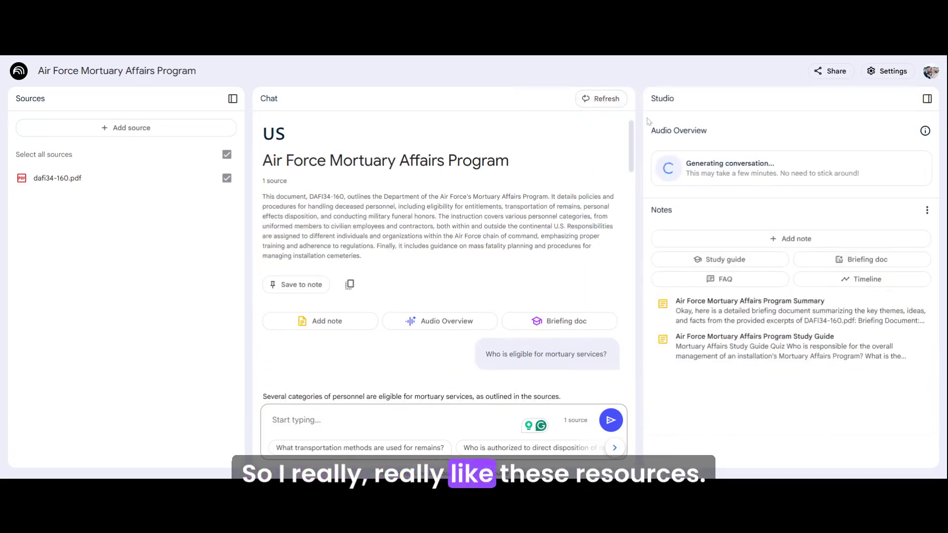
{"action": "left_click", "coordinate": [724, 279]}
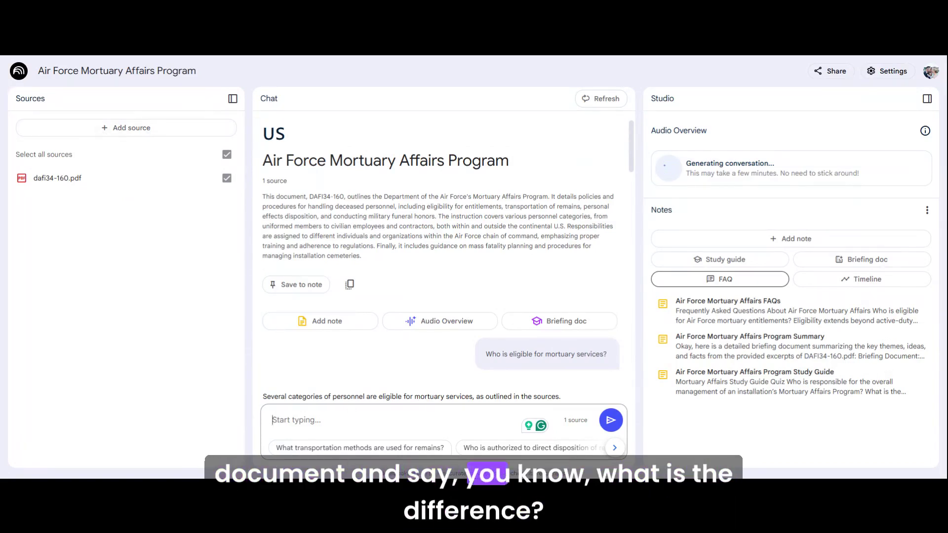
Ask the chat 'what is the difference between mortuary and casualty' and read through the sourced answer.
{"action": "type", "text": "is the difference be"}
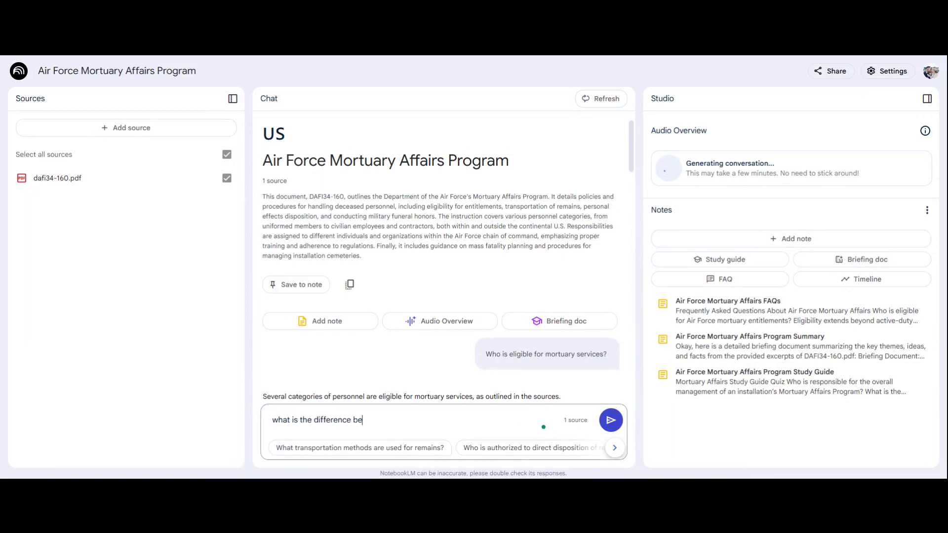
{"action": "type", "text": "tween mortuary and casualty"}
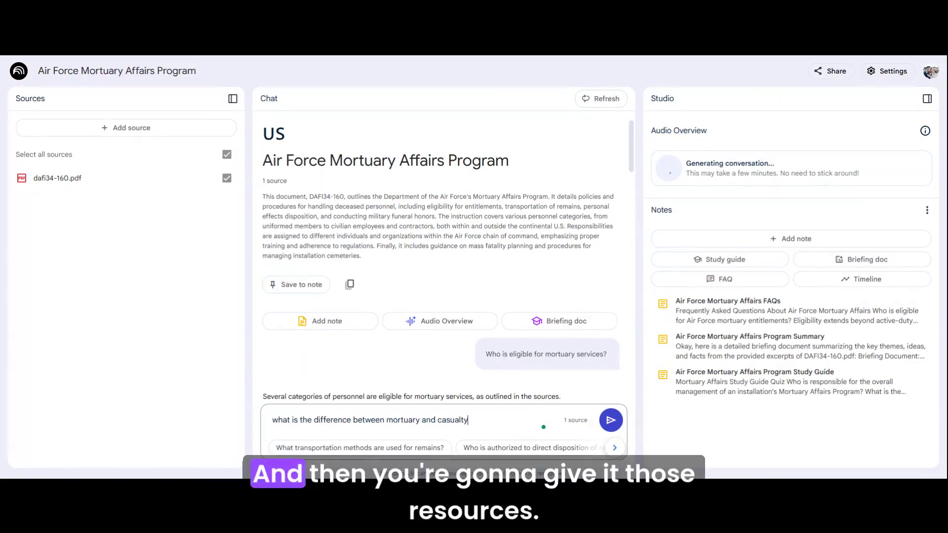
{"action": "key", "text": "Return"}
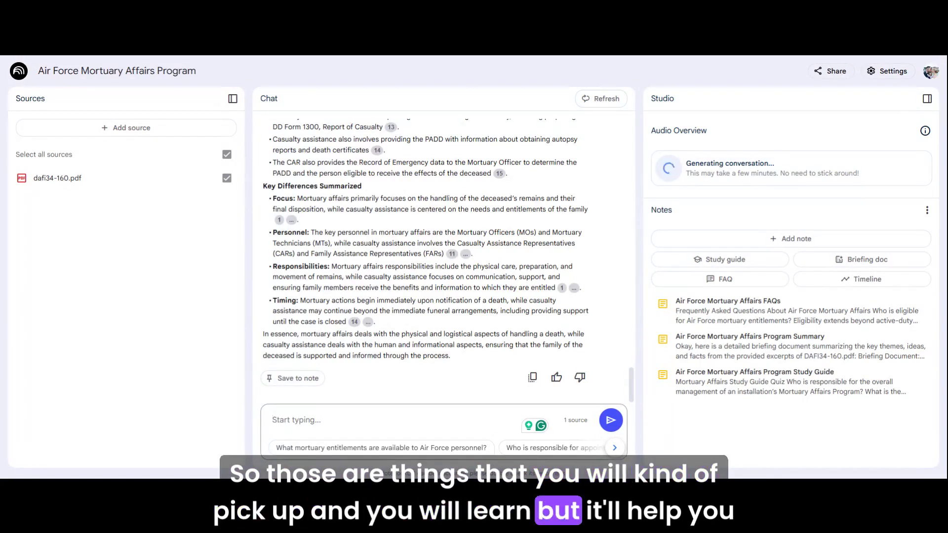
{"action": "scroll", "coordinate": [384, 301], "scroll_direction": "up", "scroll_amount": 10}
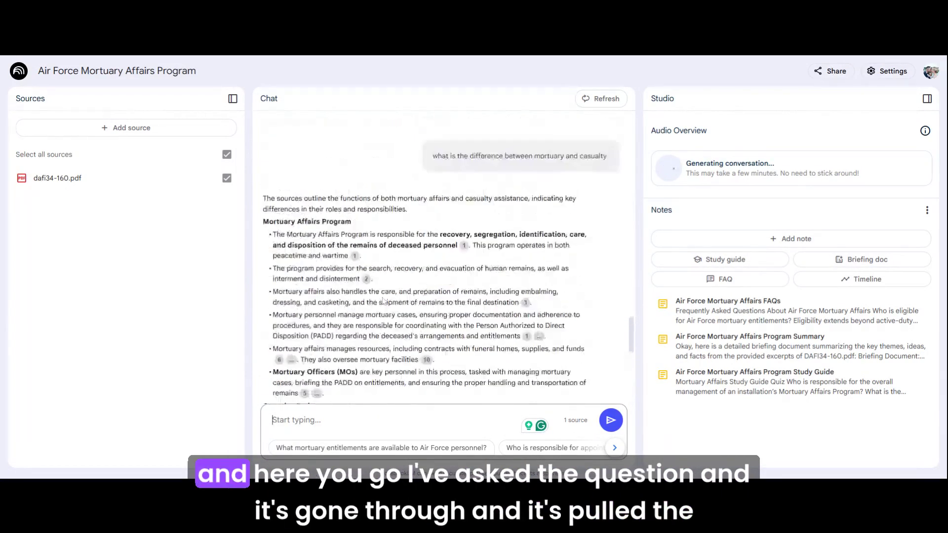
{"action": "scroll", "coordinate": [391, 278], "scroll_direction": "up", "scroll_amount": 2}
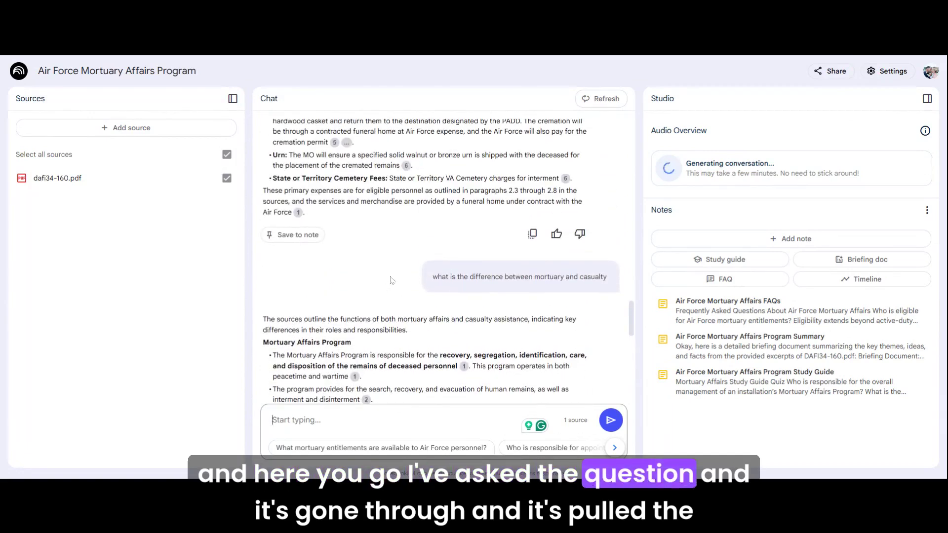
{"action": "scroll", "coordinate": [392, 279], "scroll_direction": "down", "scroll_amount": 4}
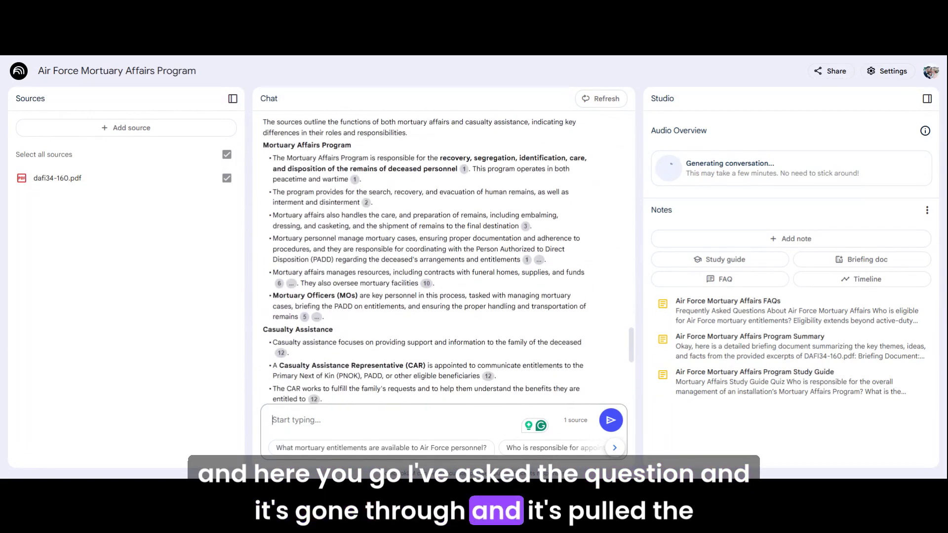
{"action": "scroll", "coordinate": [392, 278], "scroll_direction": "down", "scroll_amount": 2}
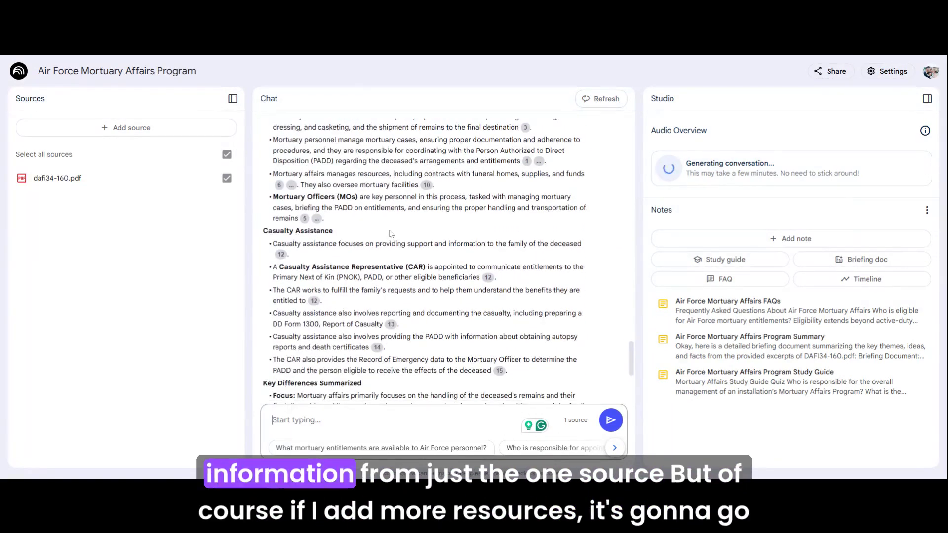
{"action": "scroll", "coordinate": [390, 233], "scroll_direction": "down", "scroll_amount": 1}
{"action": "scroll", "coordinate": [390, 233], "scroll_direction": "down", "scroll_amount": 2}
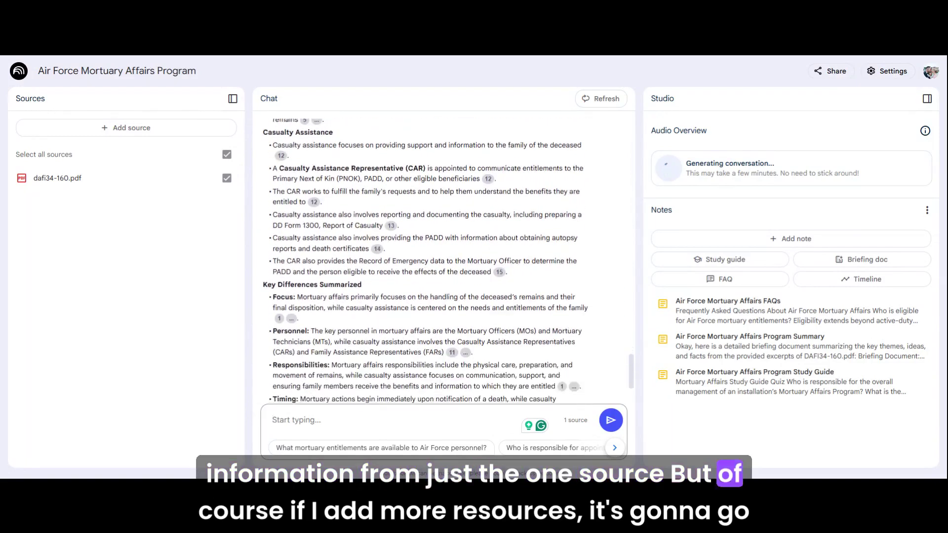
{"action": "scroll", "coordinate": [389, 232], "scroll_direction": "down", "scroll_amount": 1}
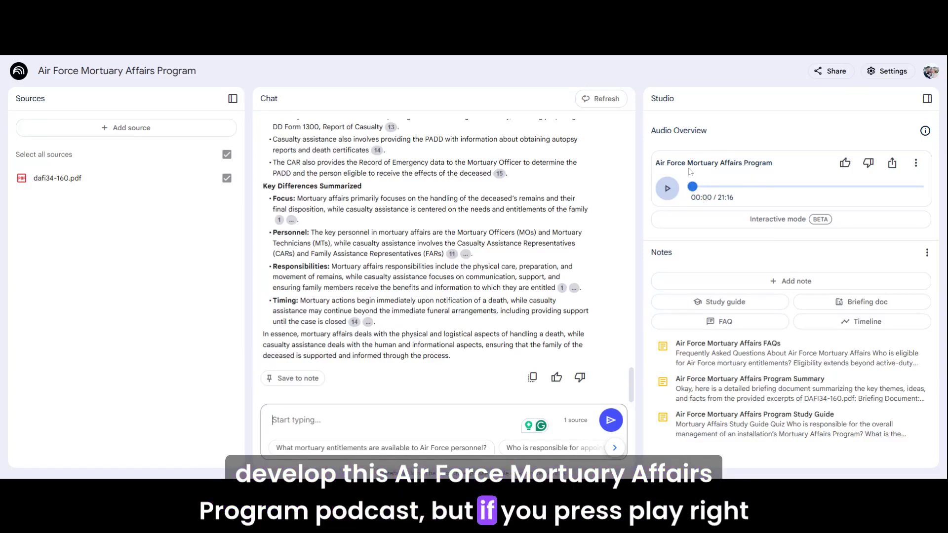
Play the 21:16 Audio Overview briefly, then pause it at 00:03.
{"action": "left_click", "coordinate": [667, 189]}
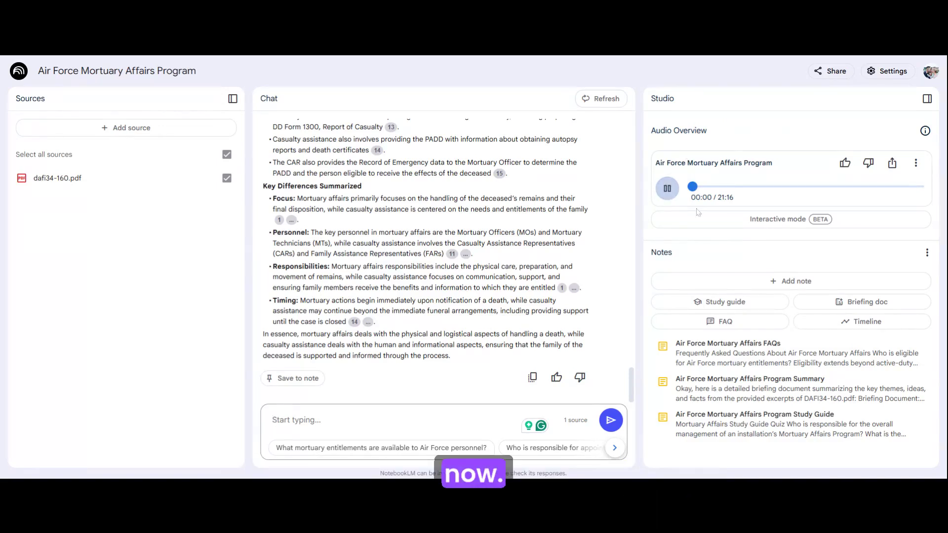
{"action": "left_click", "coordinate": [667, 189]}
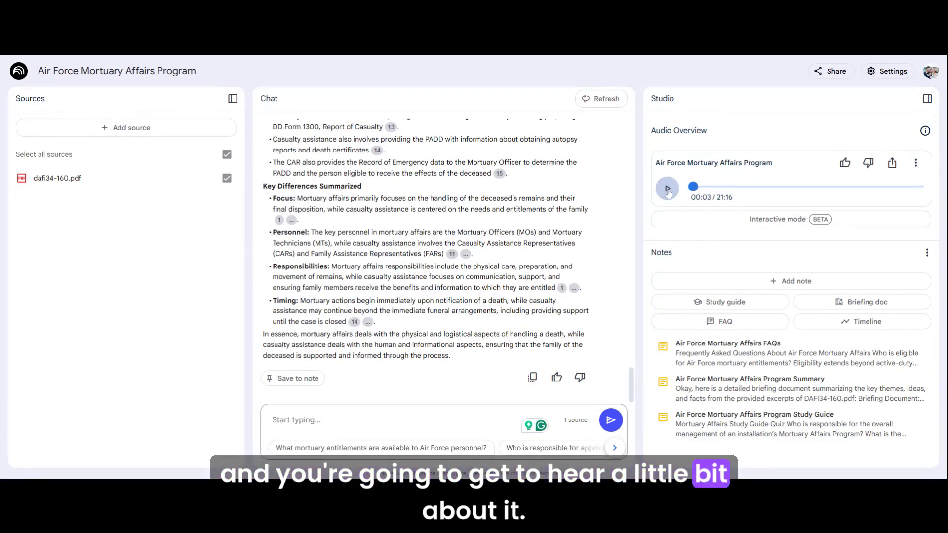